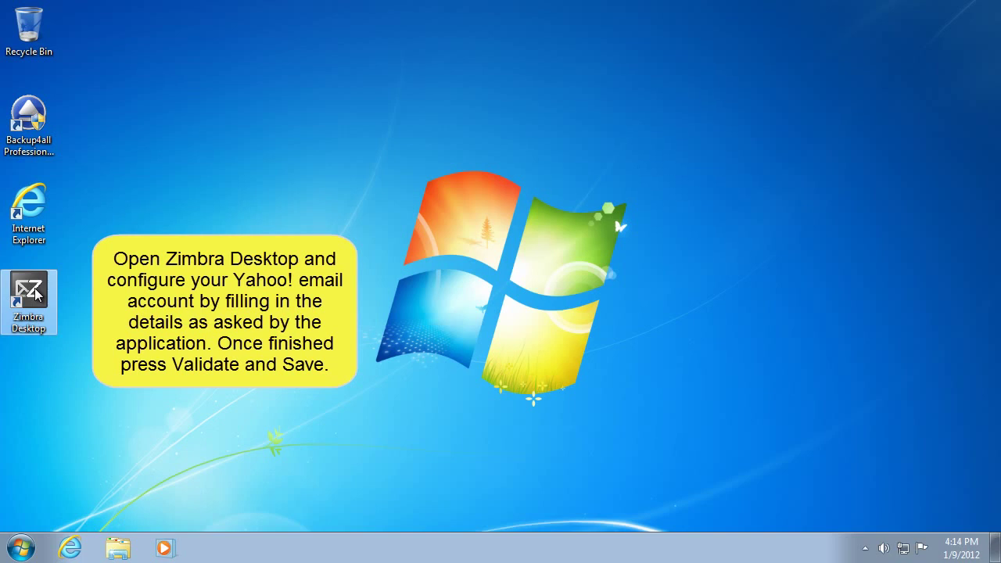
Step: Open Zimbra Desktop and start a new account of type Yahoo!
double_click(35, 293)
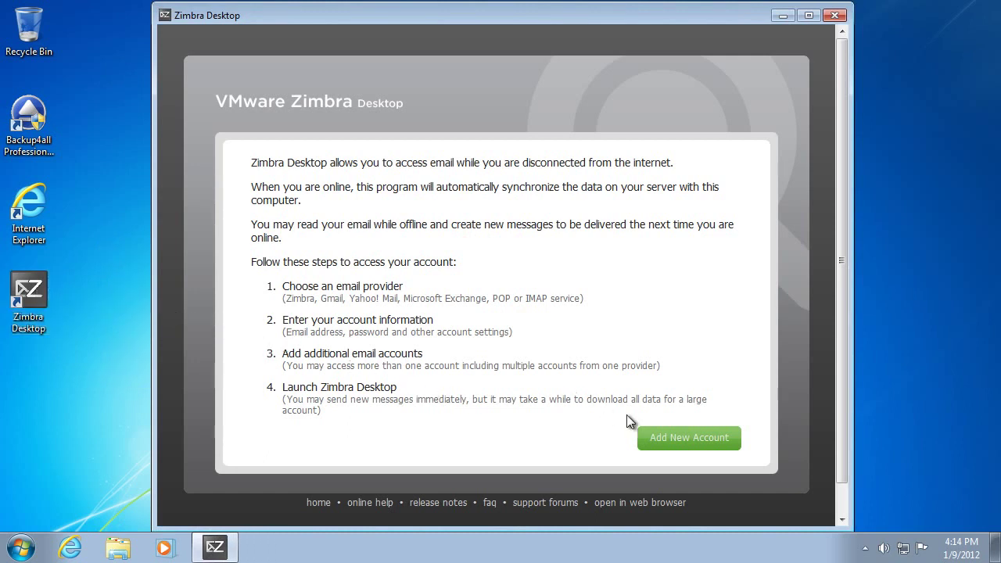
click(677, 437)
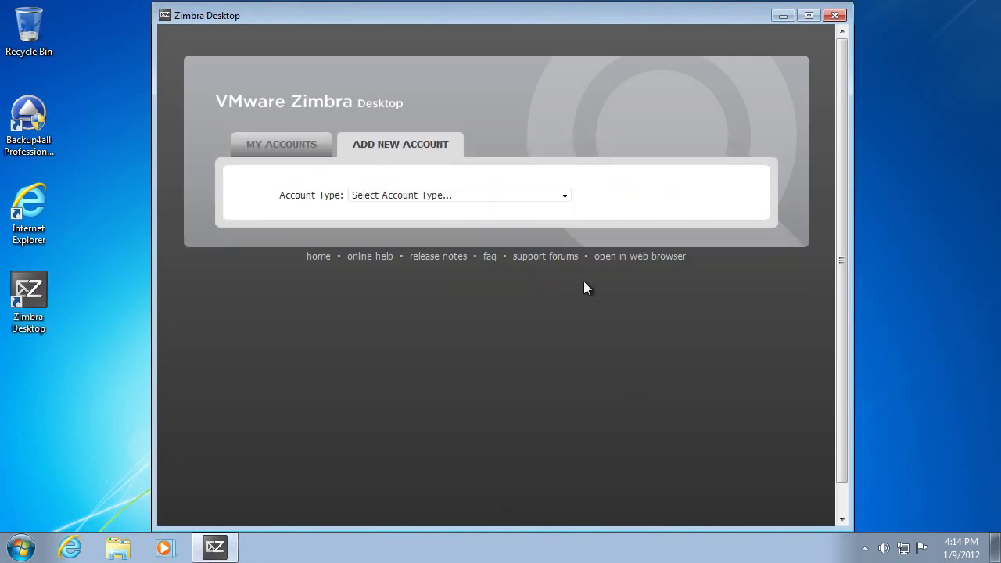
click(545, 197)
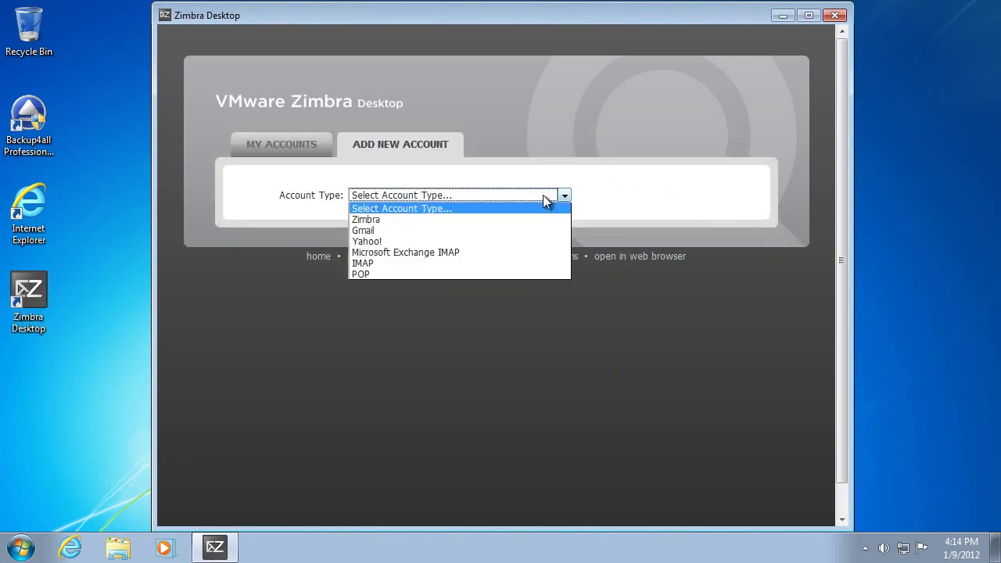
click(461, 239)
Step: Fill in account name and full name Backup4all, the e-mail address and password, then validate and save
double_click(459, 256)
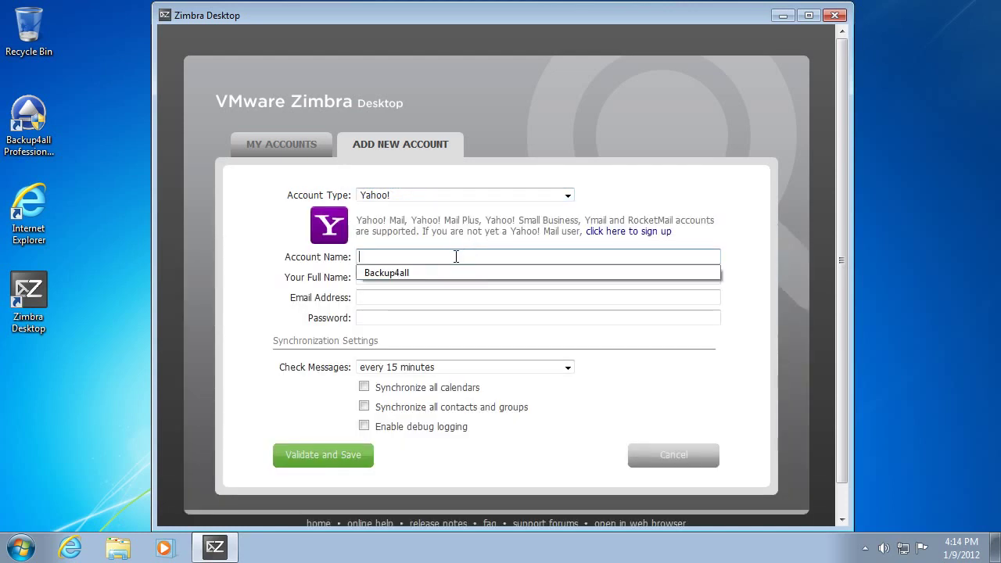
click(448, 271)
double_click(435, 276)
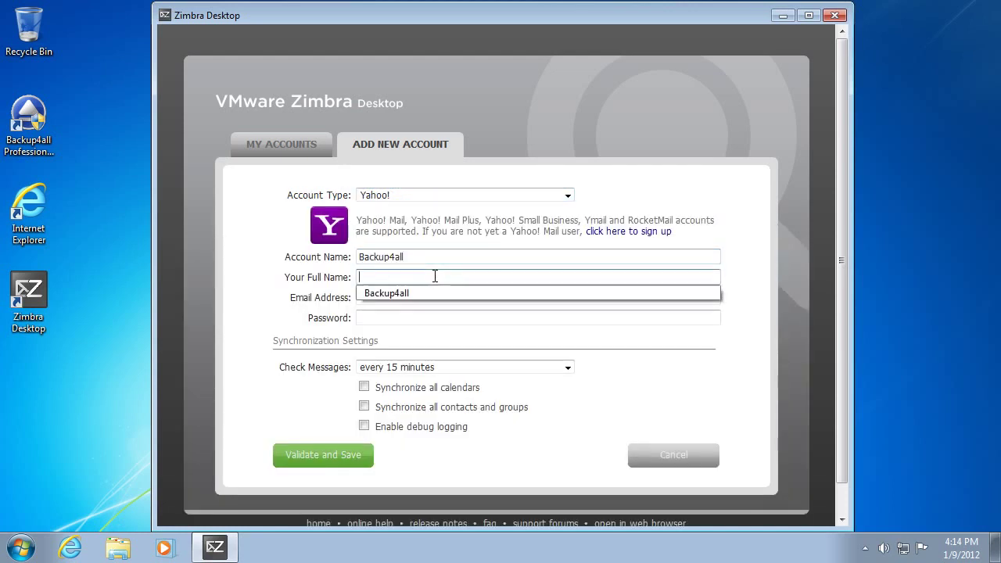
click(431, 290)
double_click(432, 295)
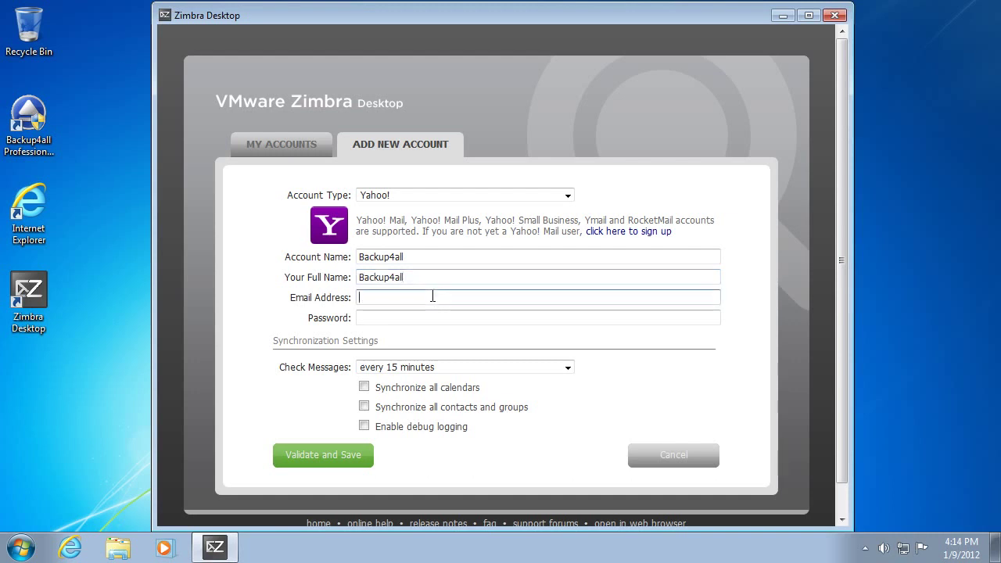
click(431, 311)
click(432, 317)
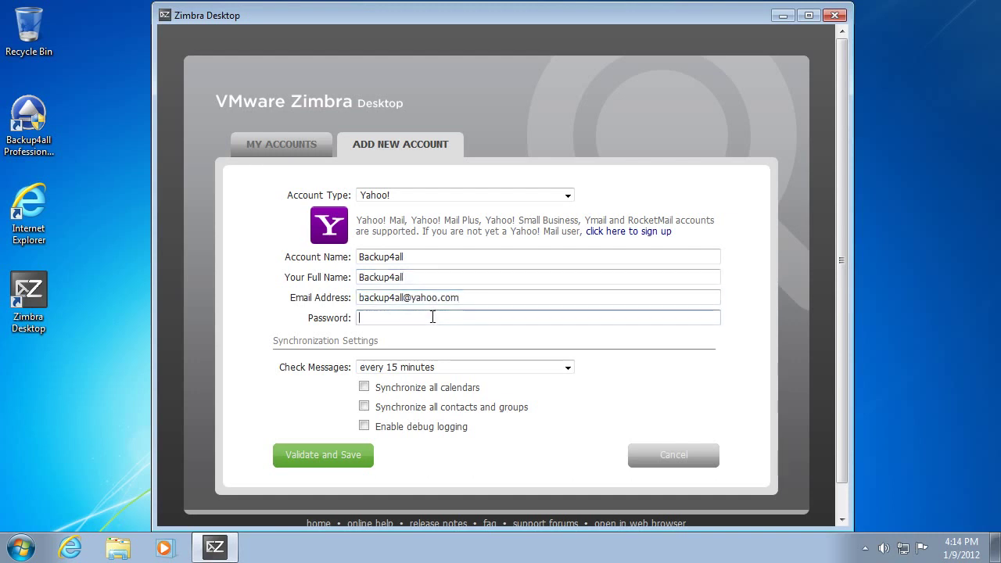
text(backup4all)
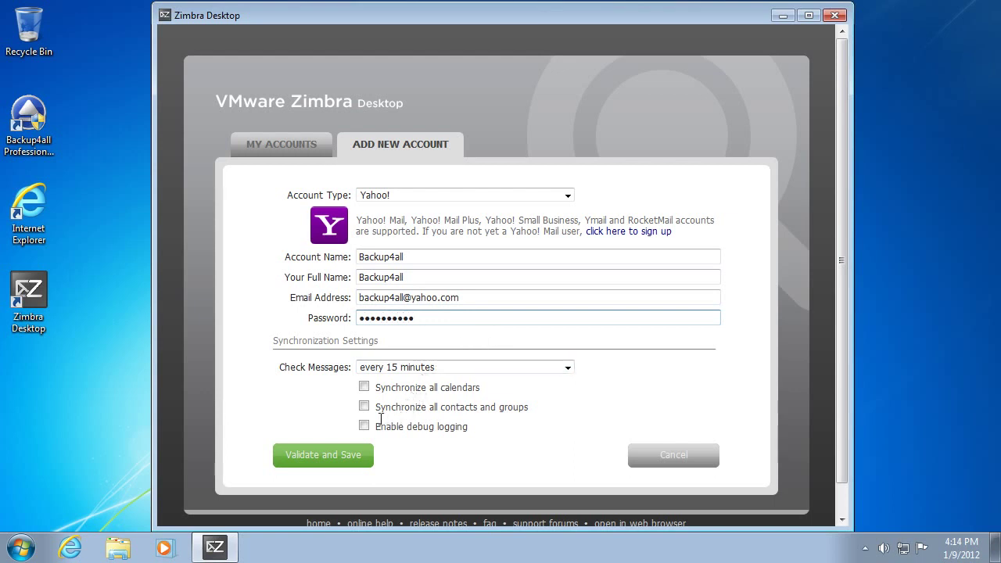
click(326, 456)
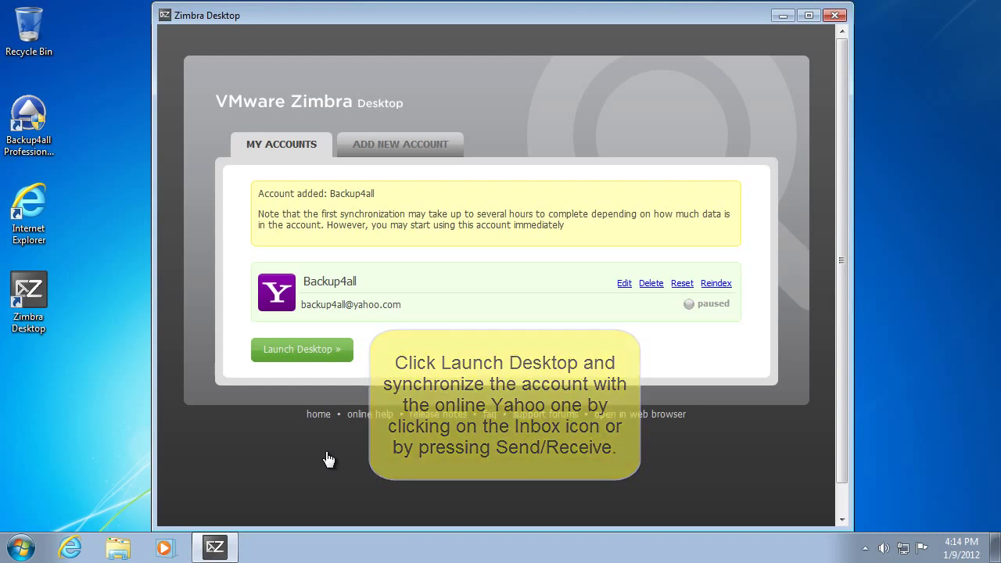
Step: Launch the Zimbra mail view, sync the Backup4all Yahoo! inbox, then close Zimbra Desktop
click(312, 349)
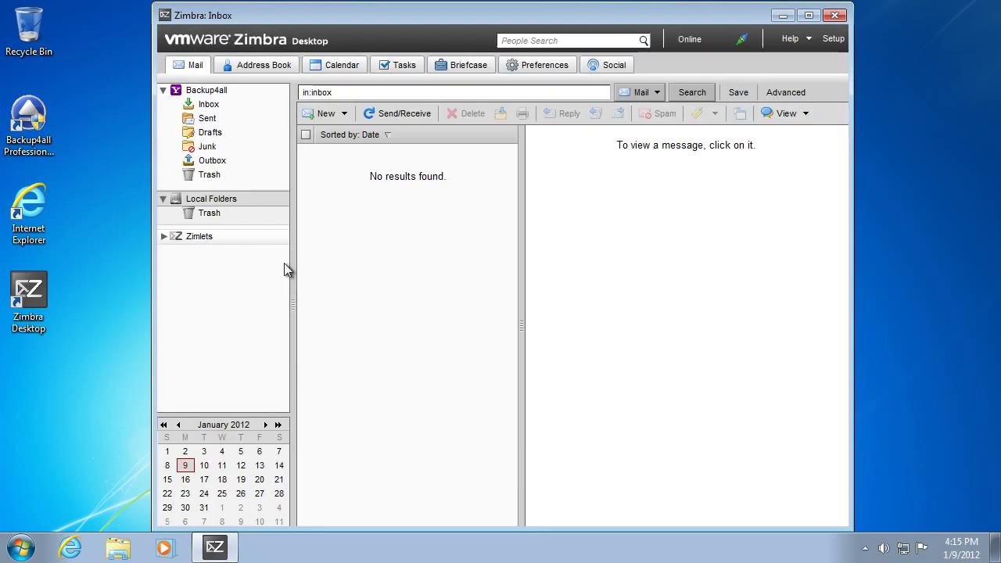
click(212, 106)
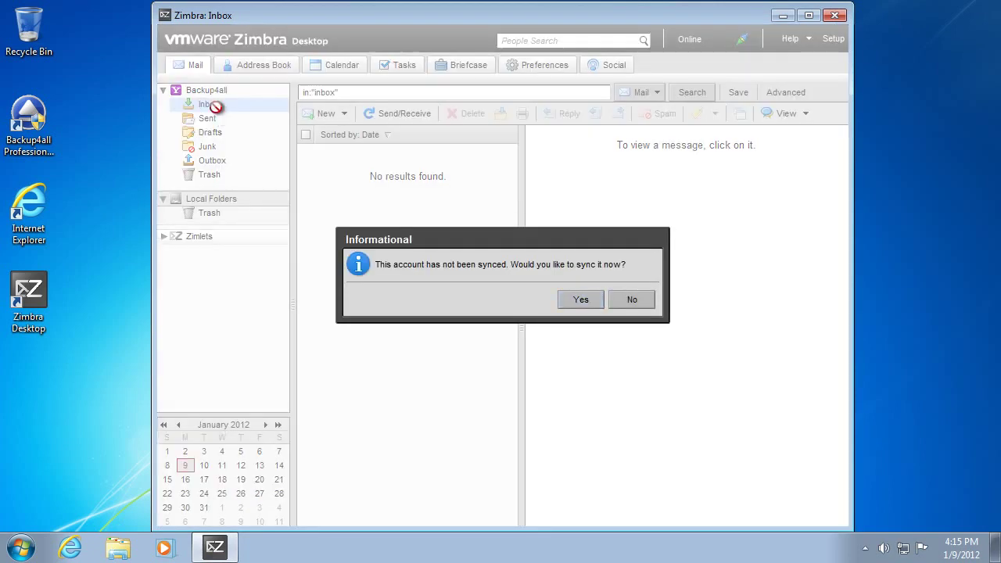
click(581, 301)
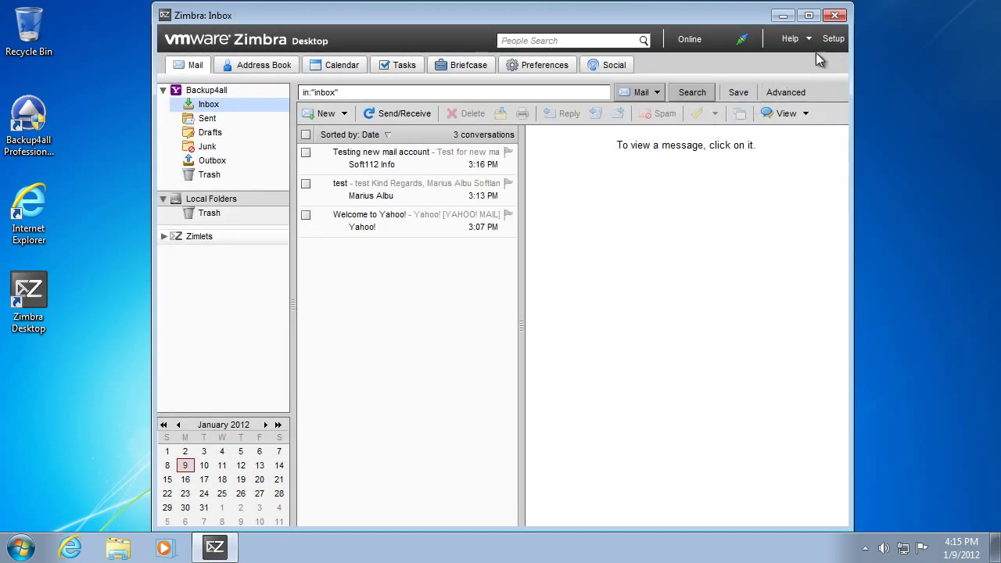
click(835, 15)
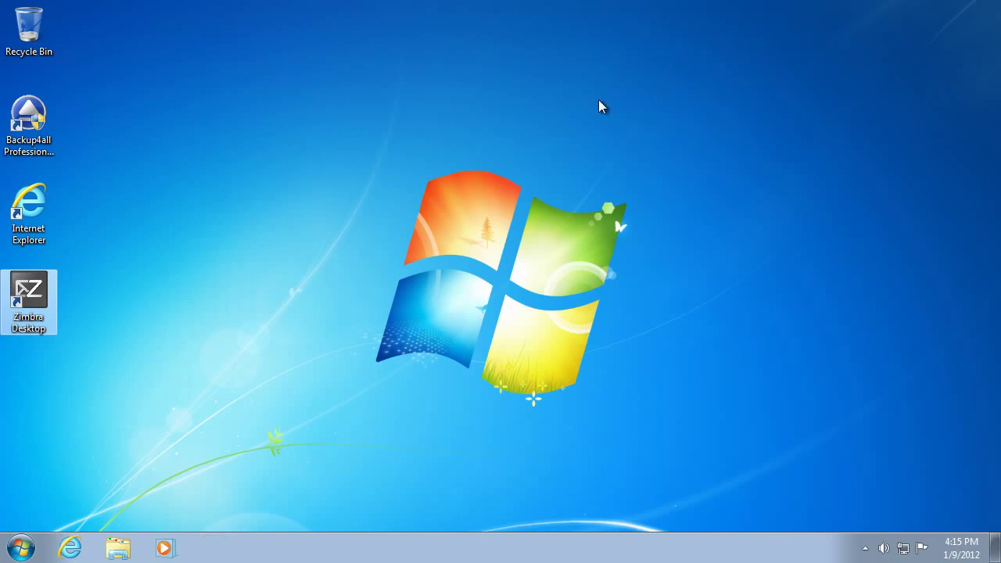
Step: Save the Zimbra desktop.xml plugin from the article's How to configure Backup4all link to the Desktop, then close IE
click(33, 207)
double_click(33, 207)
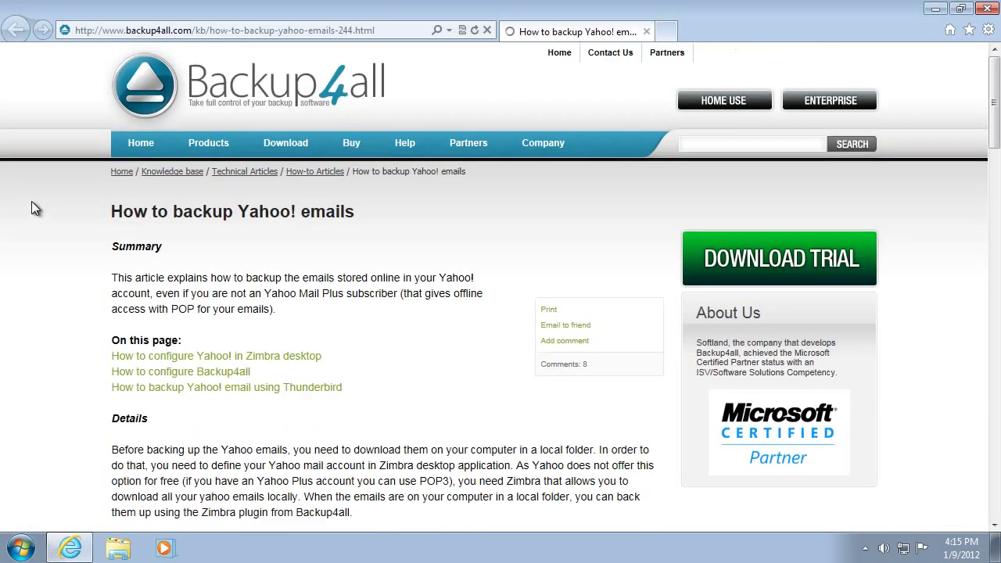
click(245, 372)
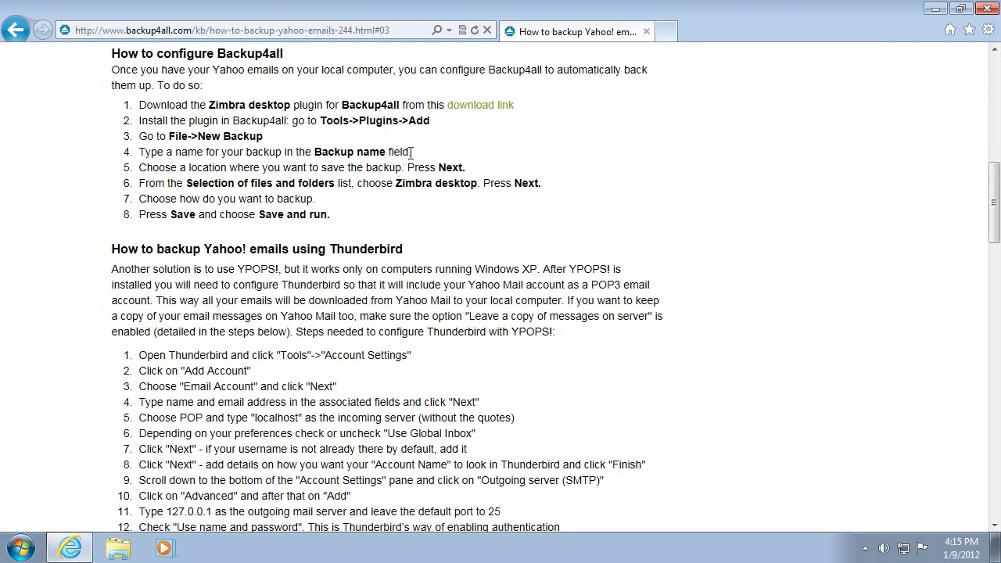
right_click(461, 110)
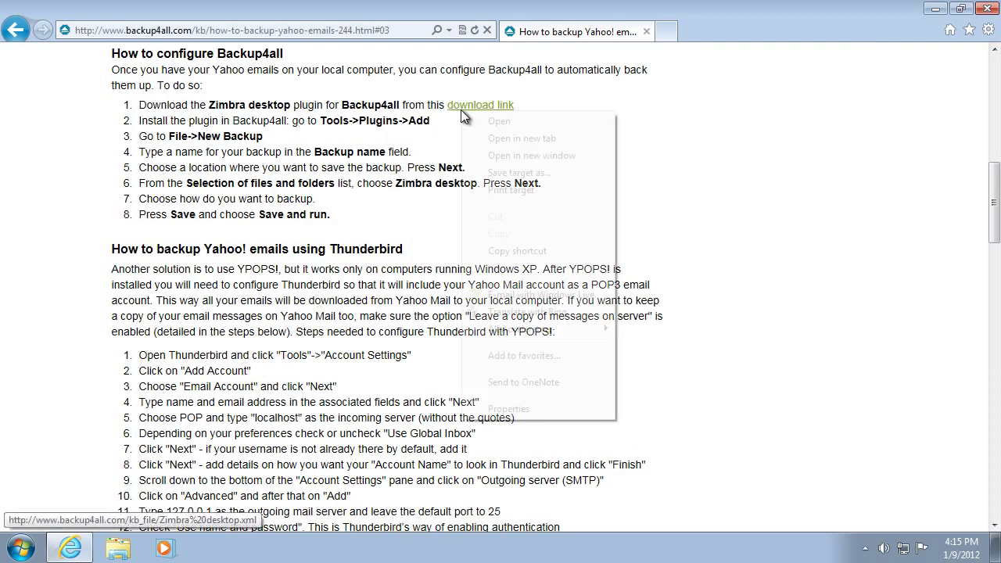
click(522, 174)
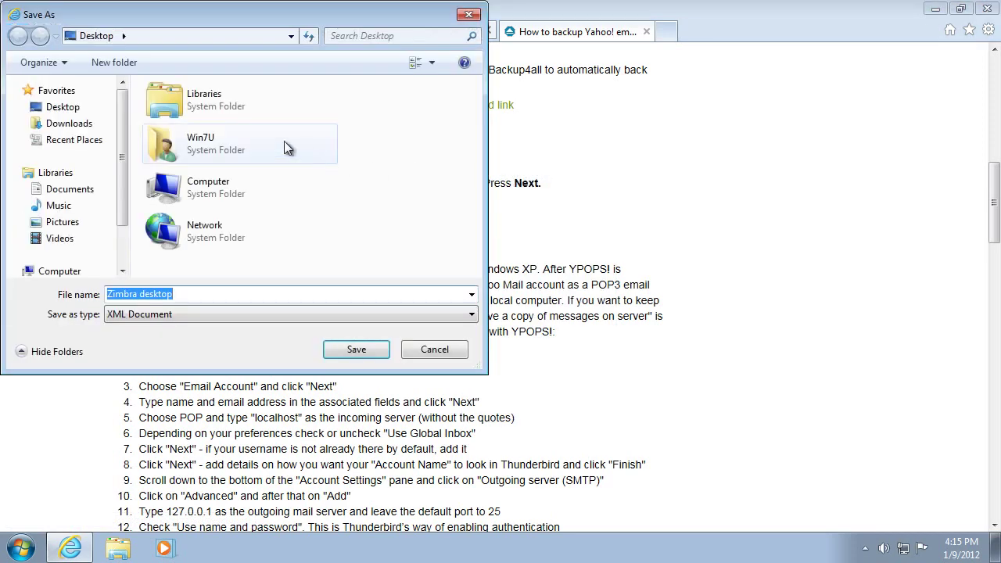
click(68, 110)
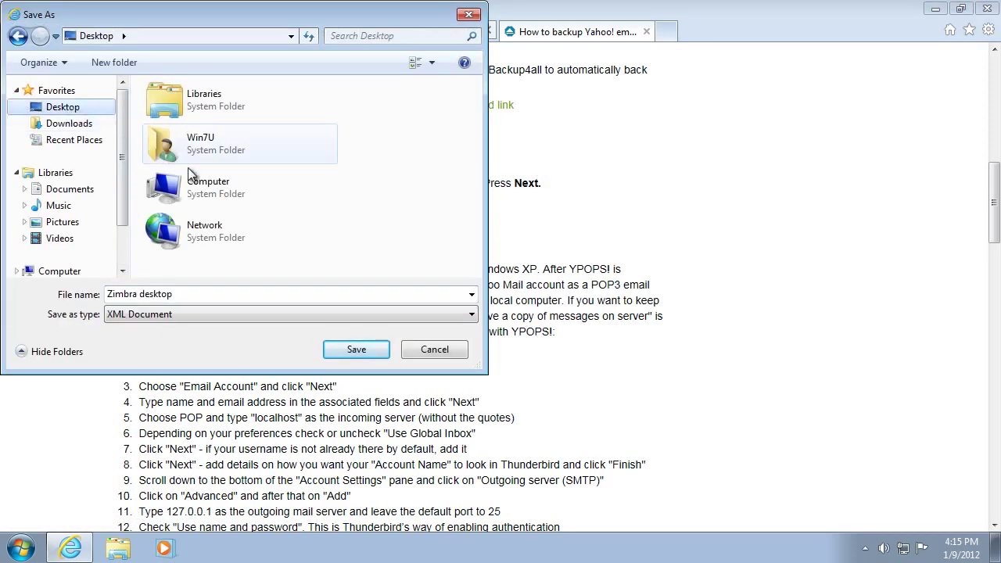
click(356, 349)
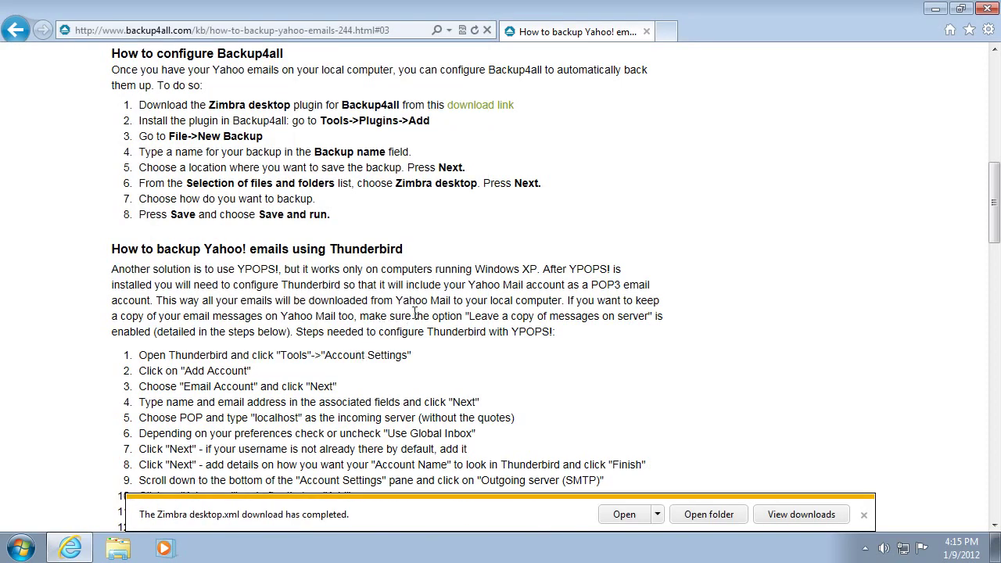
click(986, 10)
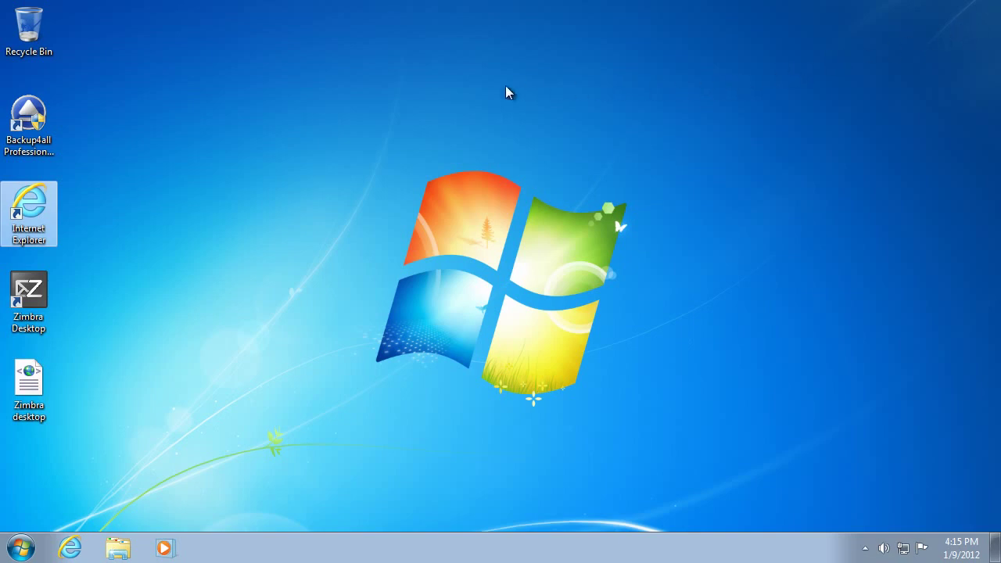
Step: Launch Backup4all Professional, allowing it through the UAC prompt
click(32, 114)
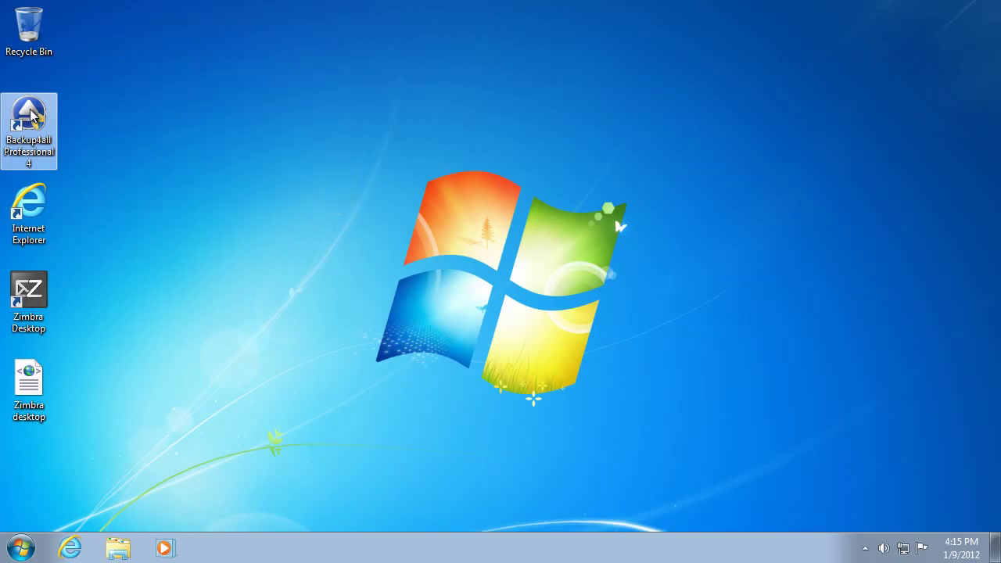
double_click(32, 115)
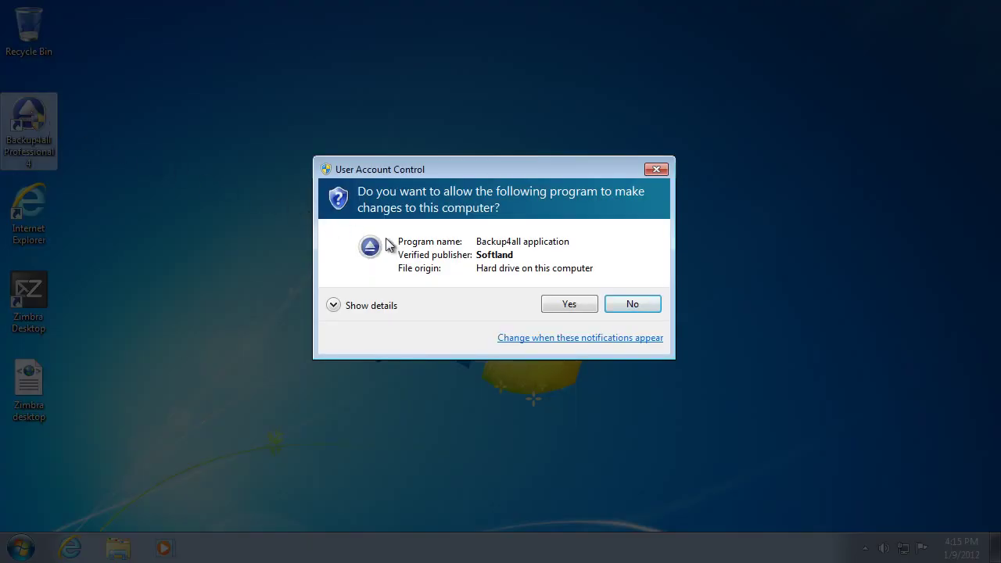
click(569, 303)
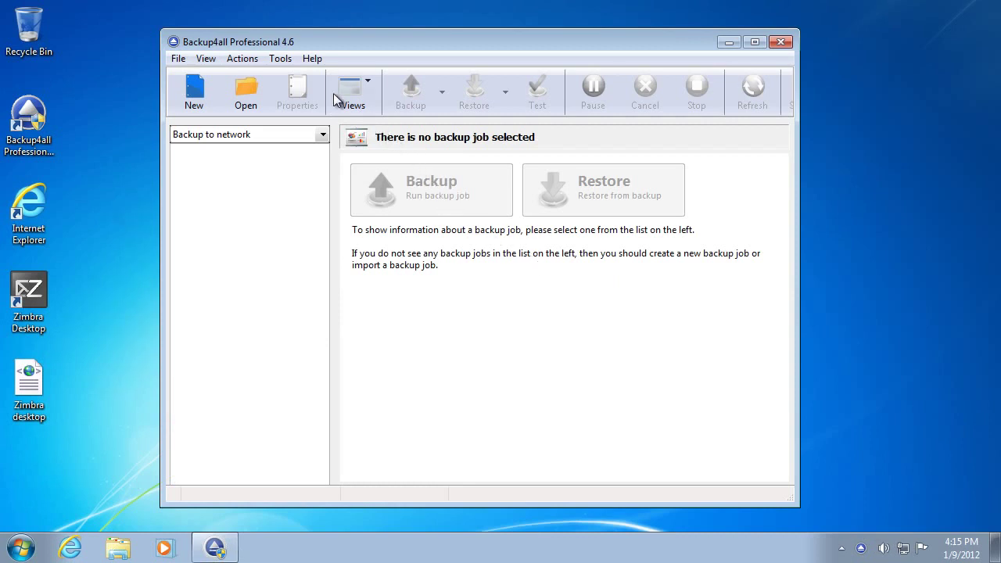
Step: Add the Zimbra desktop plugin file from the Desktop under Tools > Plugins
click(286, 59)
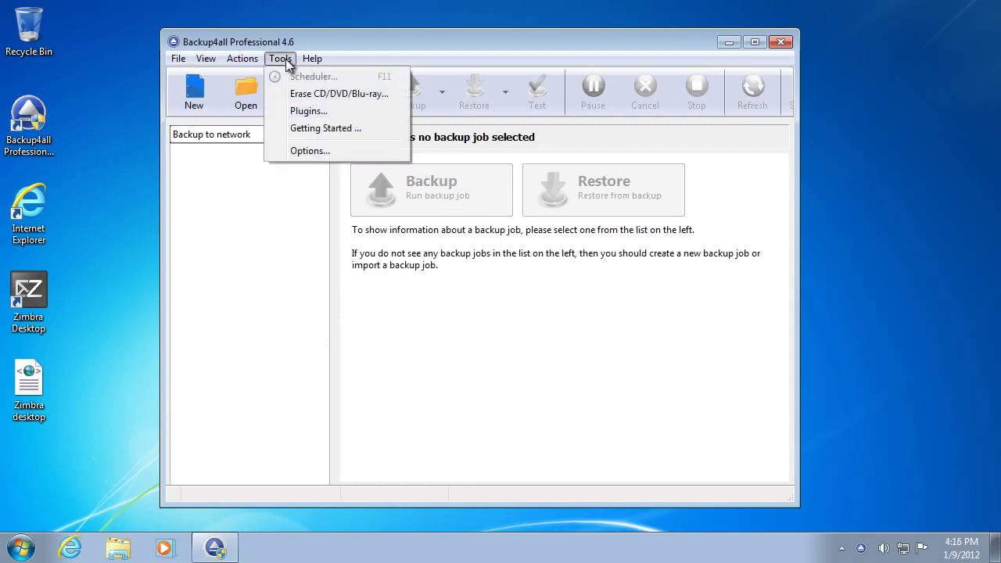
click(322, 112)
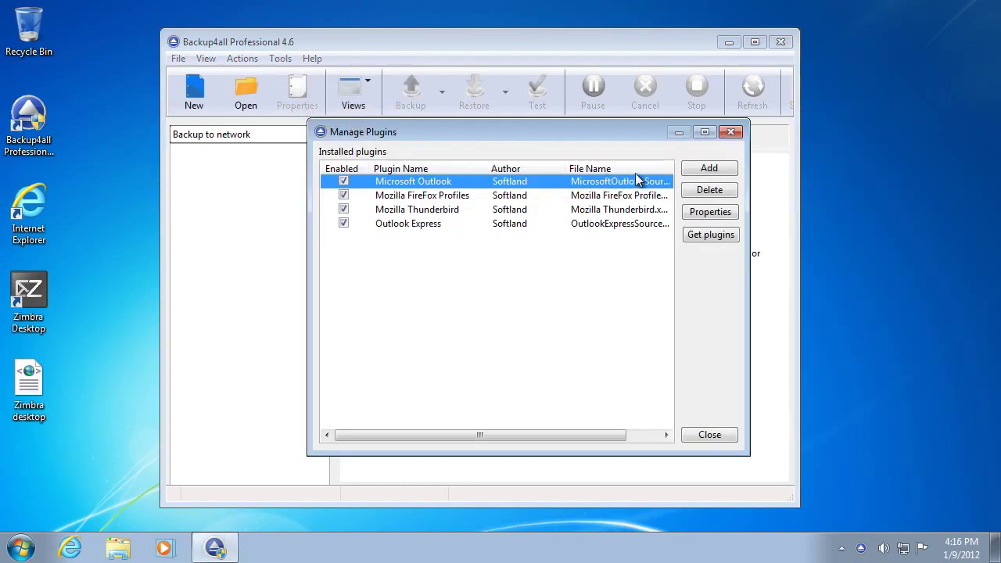
click(693, 175)
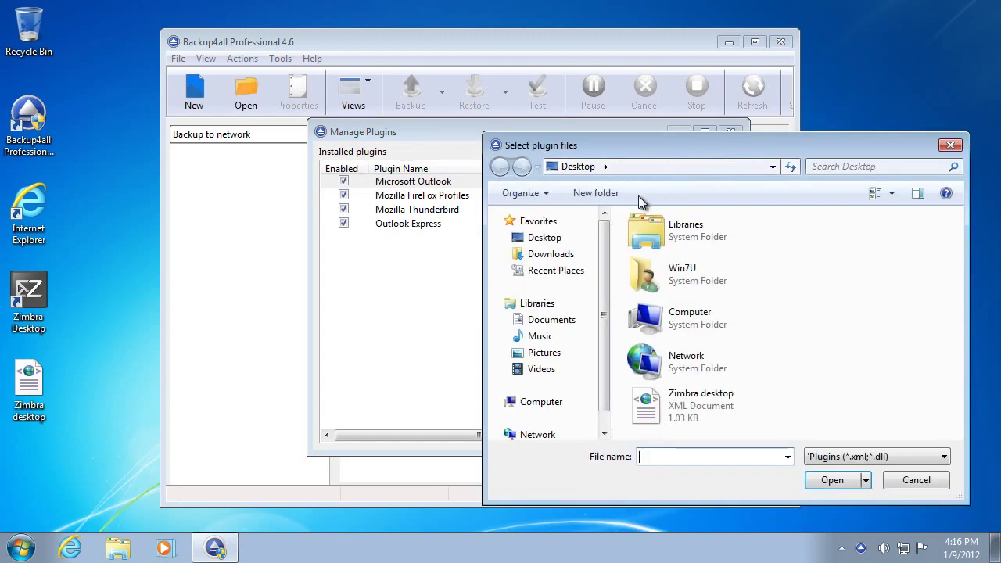
click(557, 243)
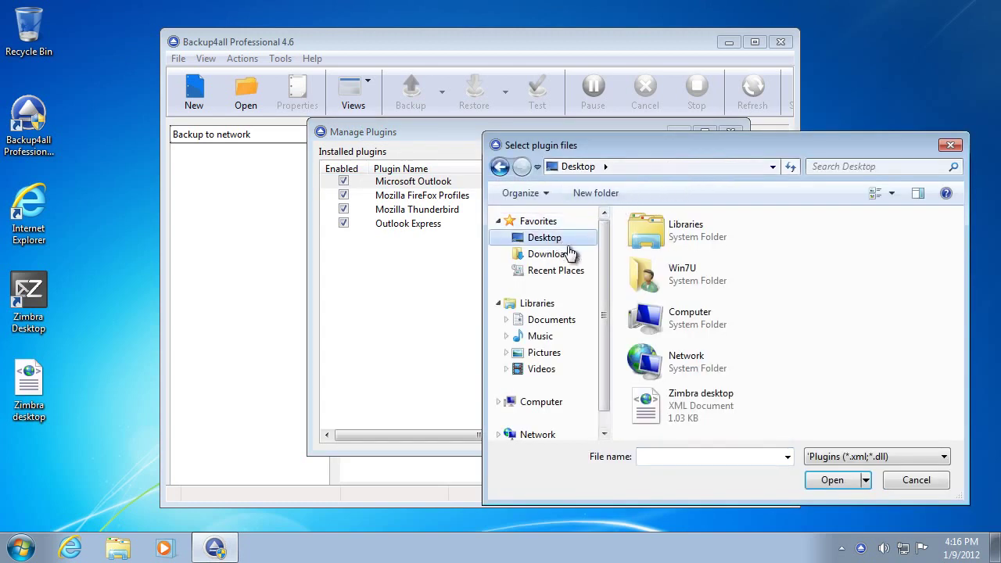
click(705, 398)
click(831, 479)
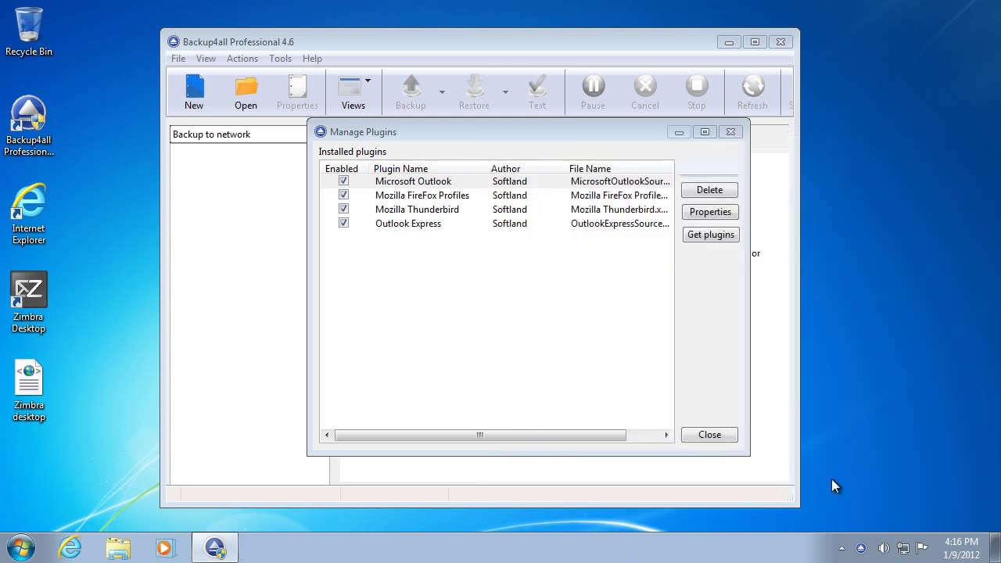
click(715, 434)
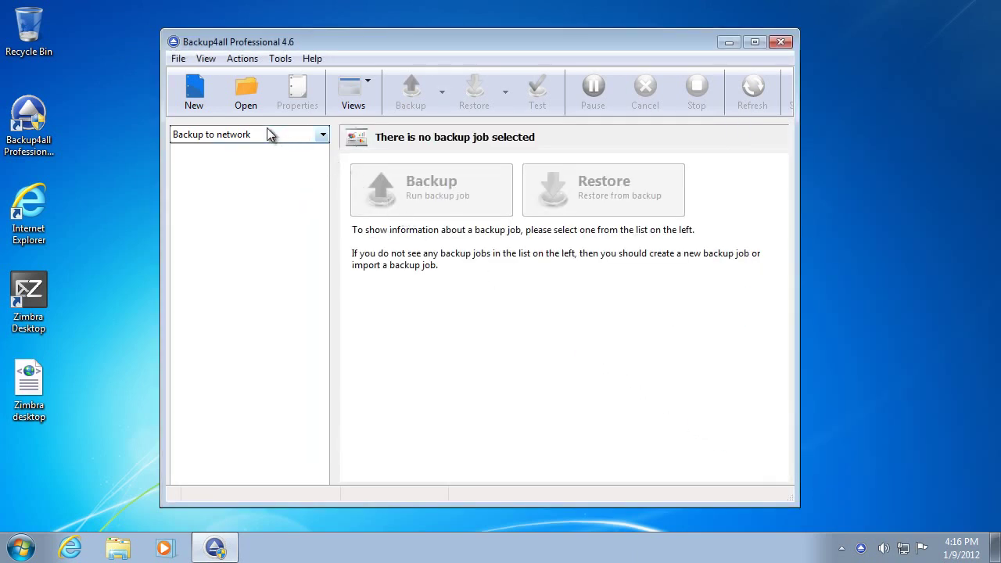
Step: Create a new backup named Zimbra, stored locally on Local Disk (C:) in \Backups\
click(198, 97)
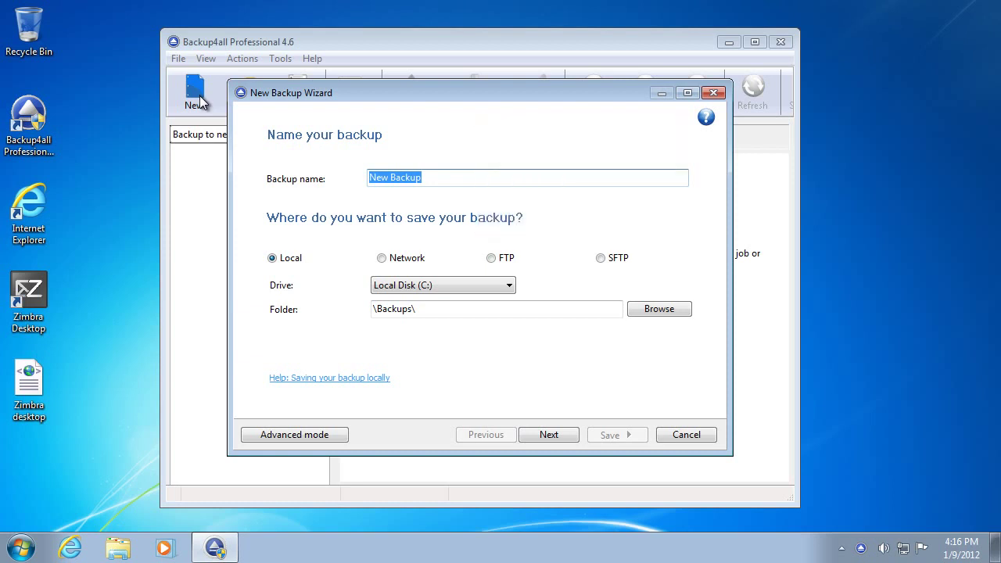
text(Zimbra)
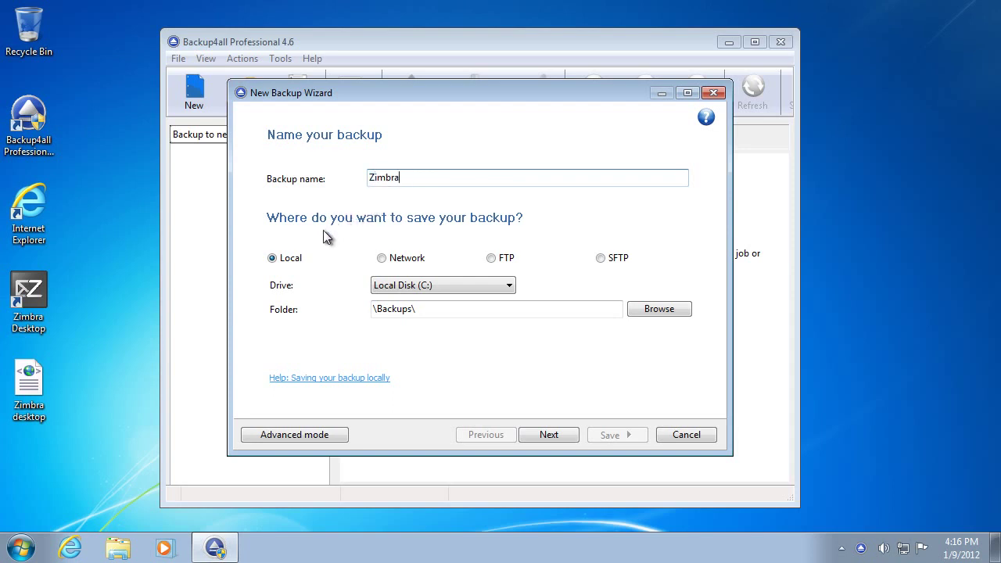
click(294, 261)
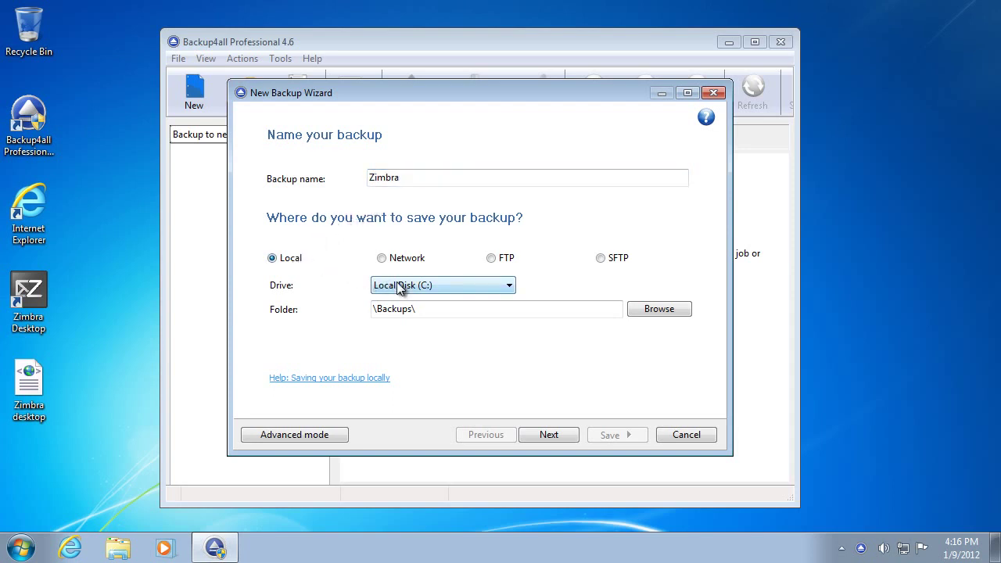
click(425, 308)
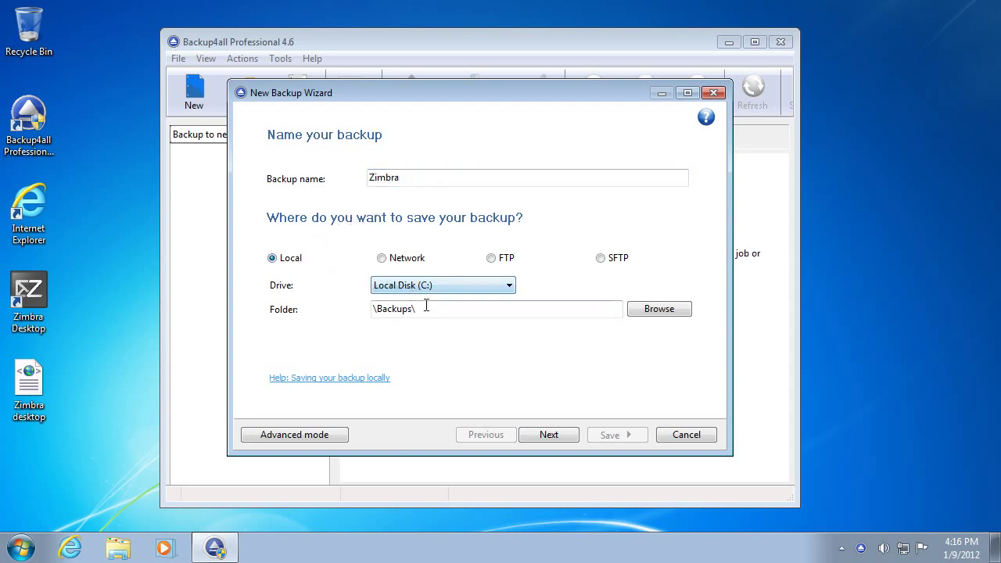
click(548, 435)
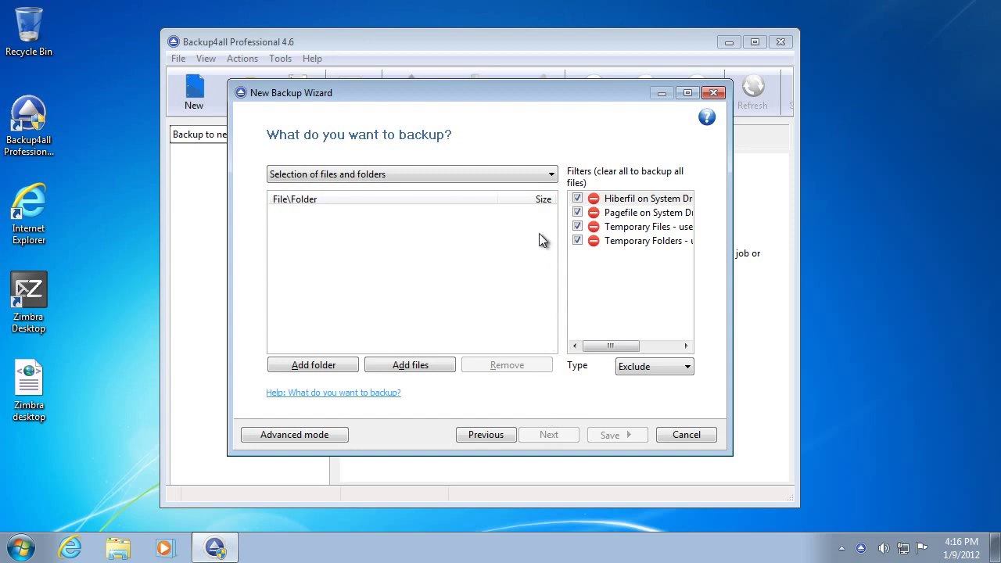
Step: Choose Zimbra Desktop (plugin) as the backup source
click(536, 180)
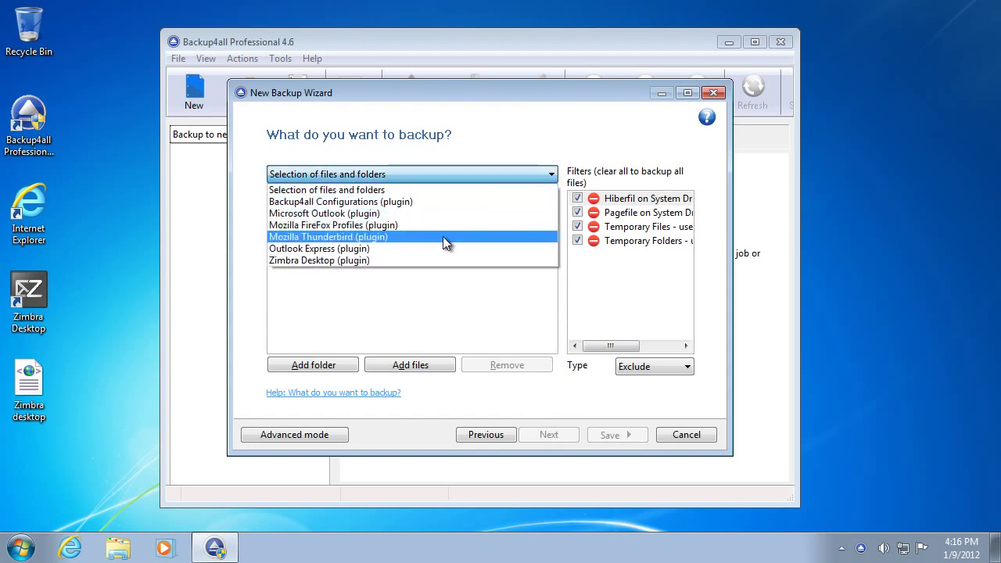
click(413, 259)
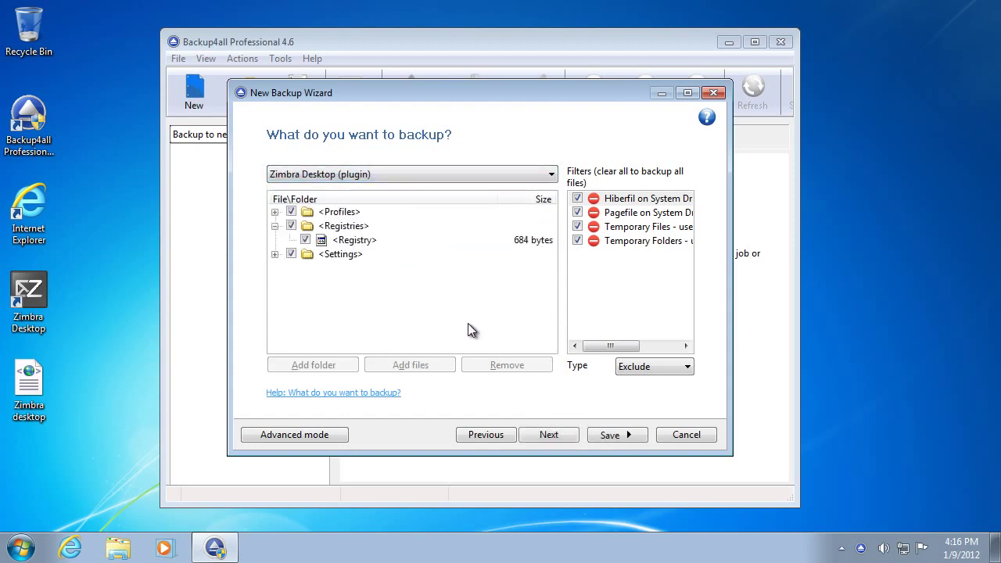
click(546, 438)
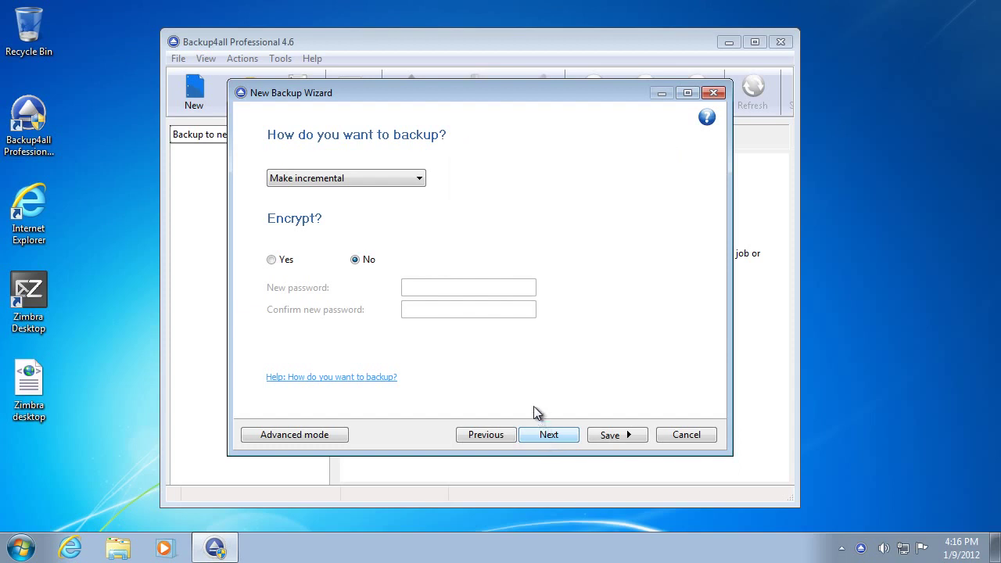
Step: Set the backup type to Make full, then save and run the job
click(416, 180)
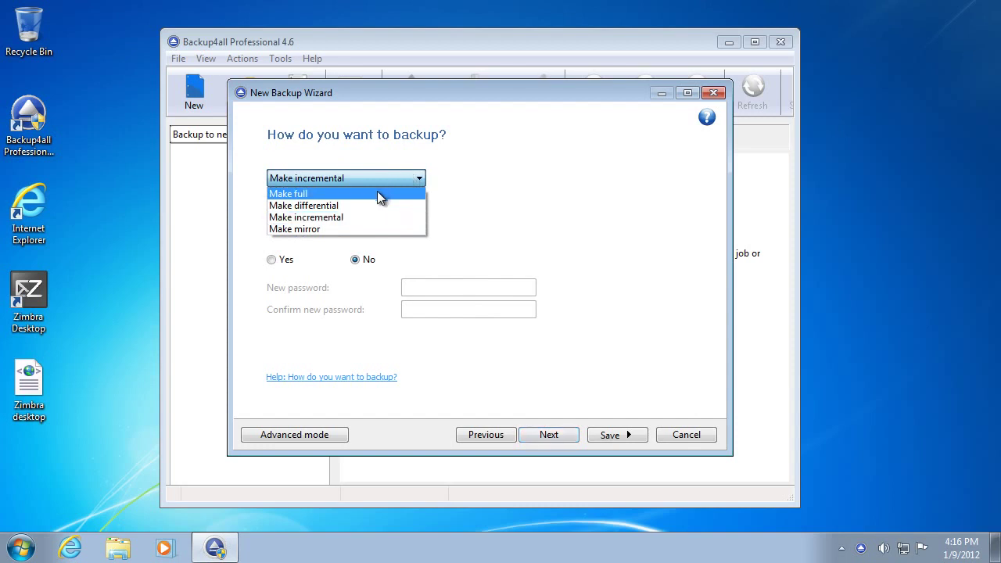
click(376, 194)
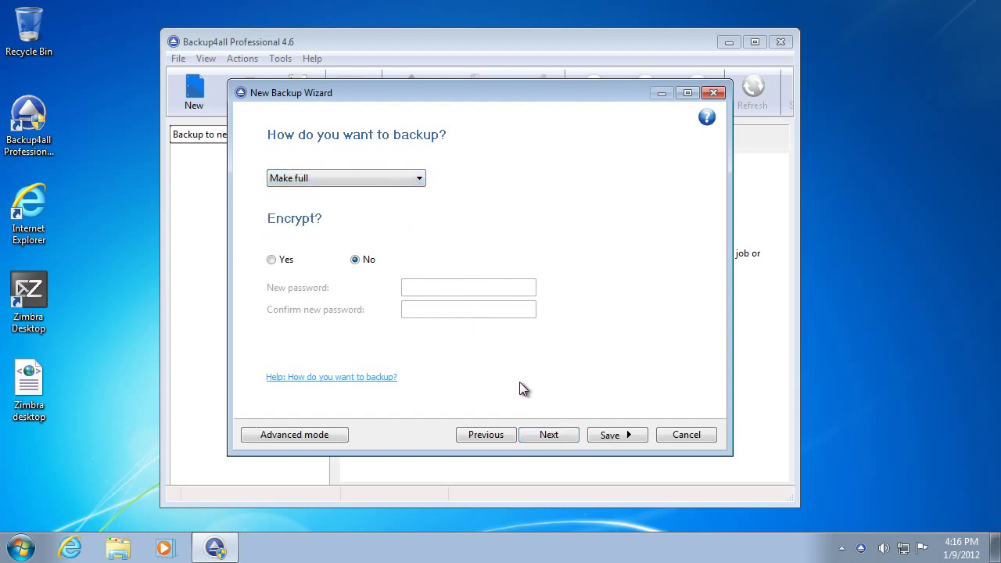
click(549, 435)
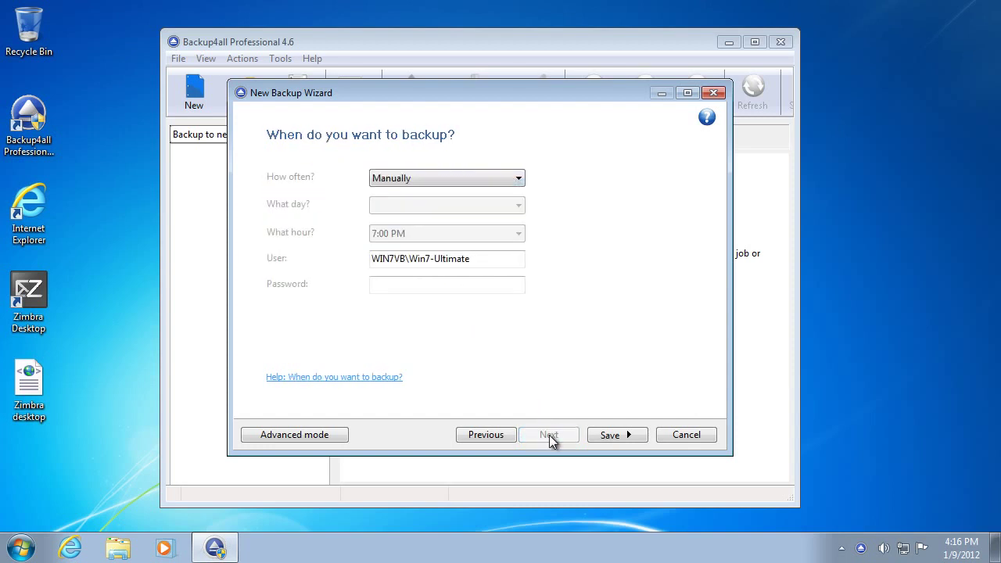
click(615, 436)
click(702, 437)
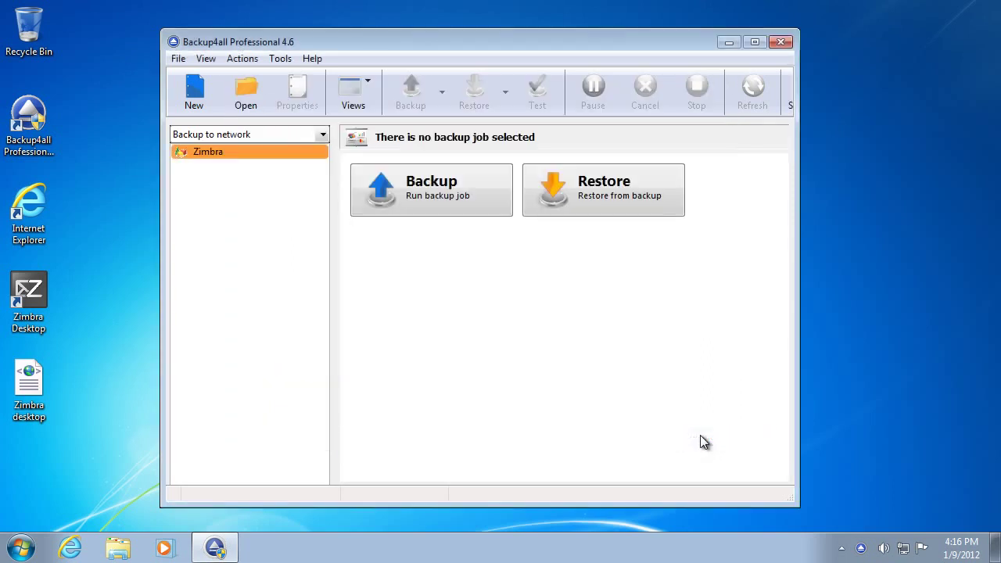